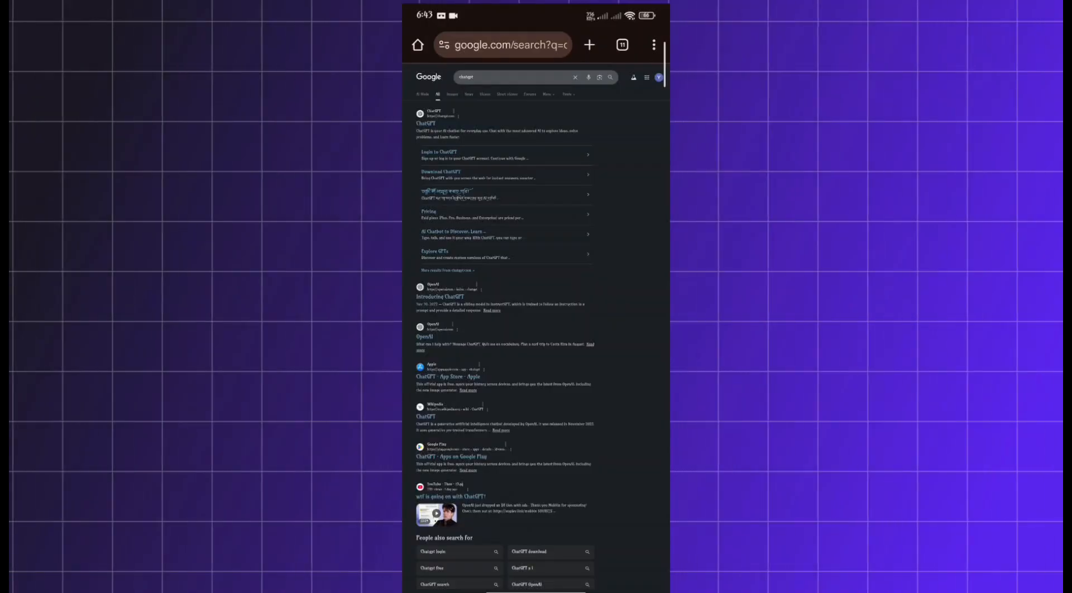
pyautogui.scroll(3, 543, 318)
pyautogui.scroll(-3, 543, 318)
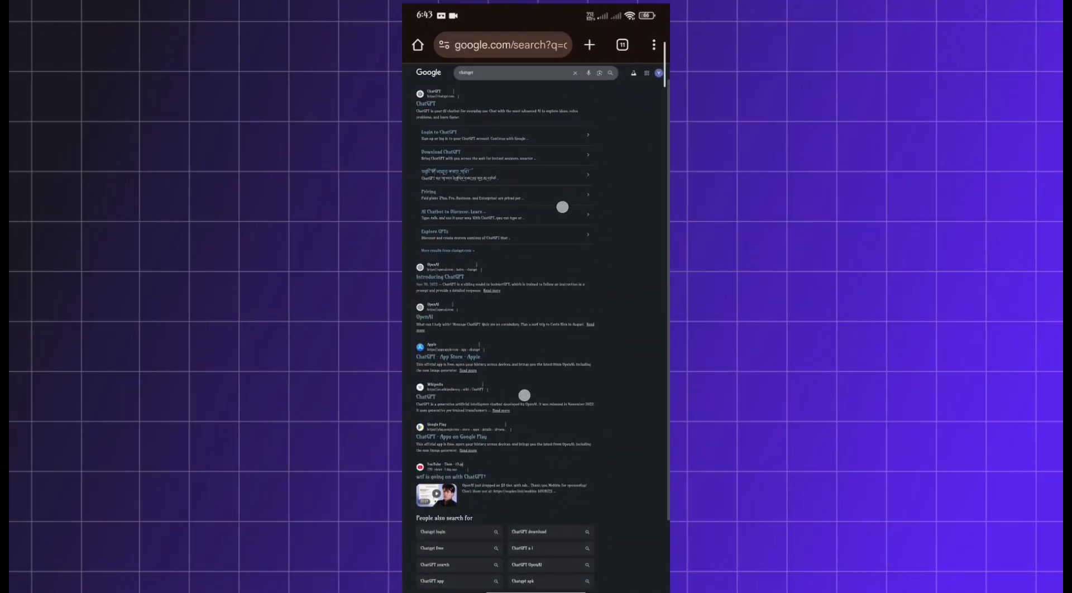
pyautogui.scroll(5, 545, 335)
pyautogui.scroll(-3, 543, 343)
pyautogui.scroll(-3, 546, 335)
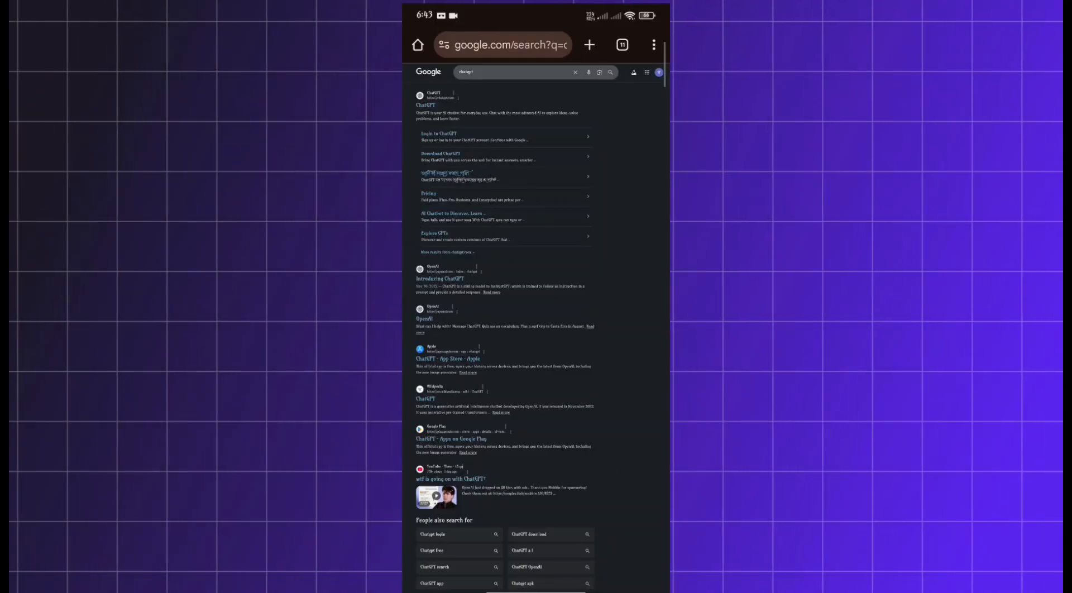
pyautogui.scroll(3, 567, 335)
pyautogui.scroll(-3, 553, 332)
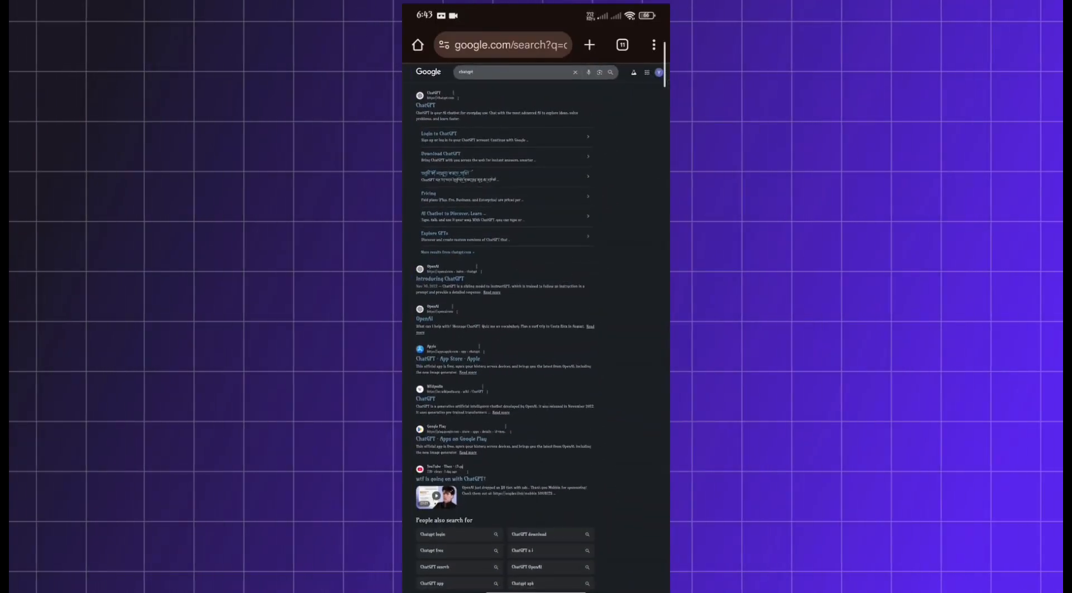
pyautogui.scroll(3, 546, 335)
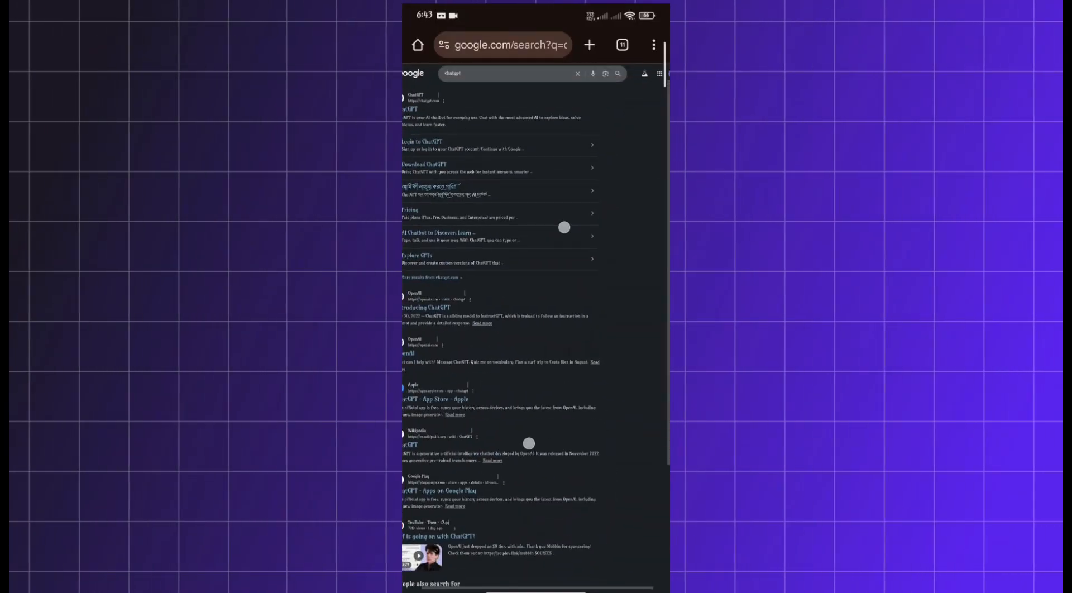
pyautogui.scroll(-3, 555, 335)
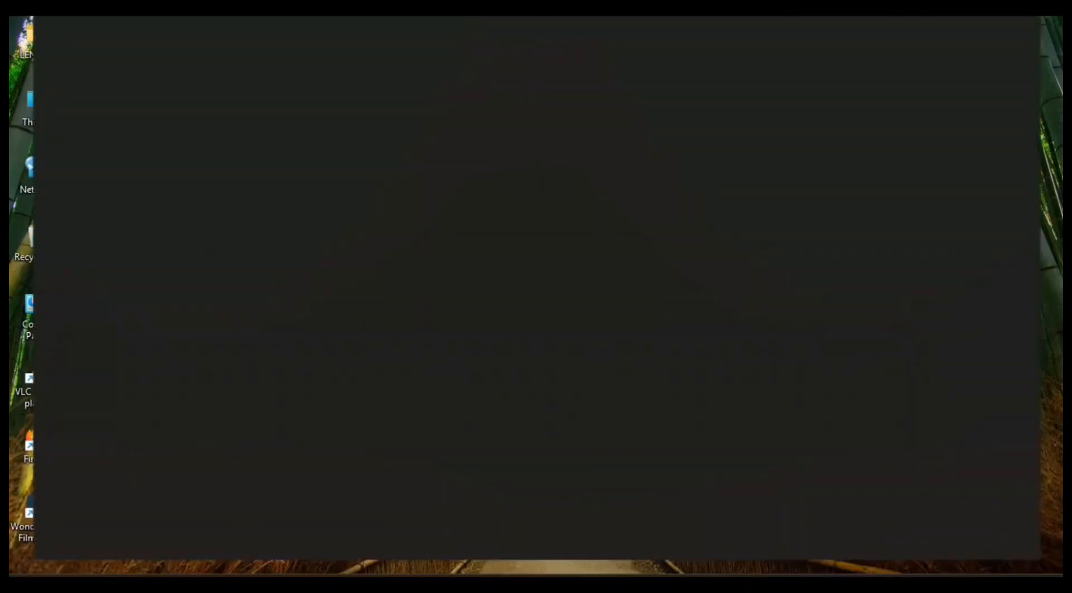
# Search Google for "capcut ai video generator" and open the CapCut Free AI Video Maker result.
pyautogui.write('CAPCUT AI')
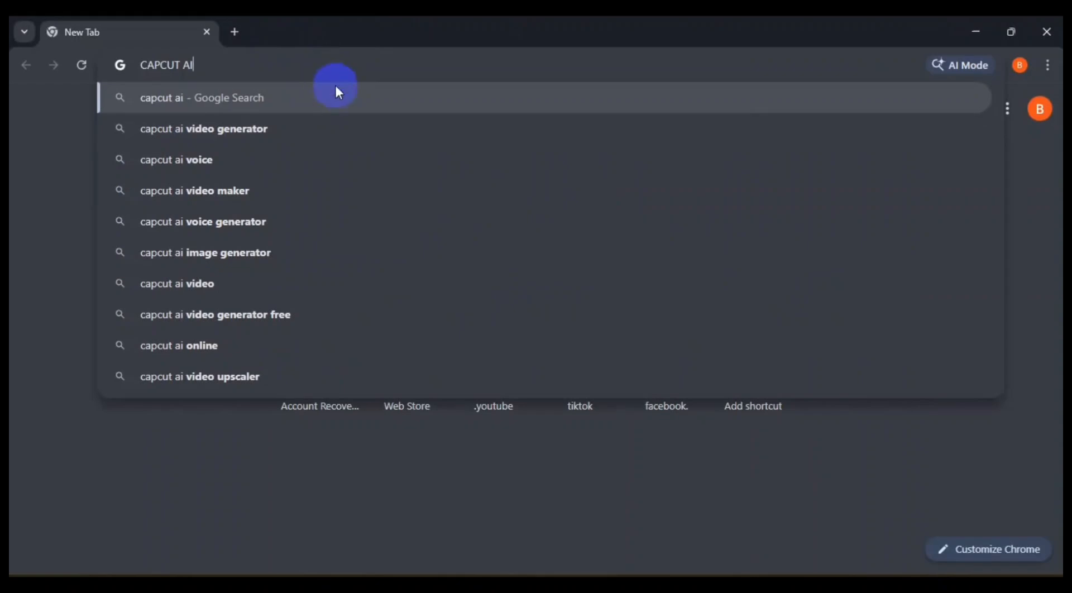
pyautogui.click(332, 130)
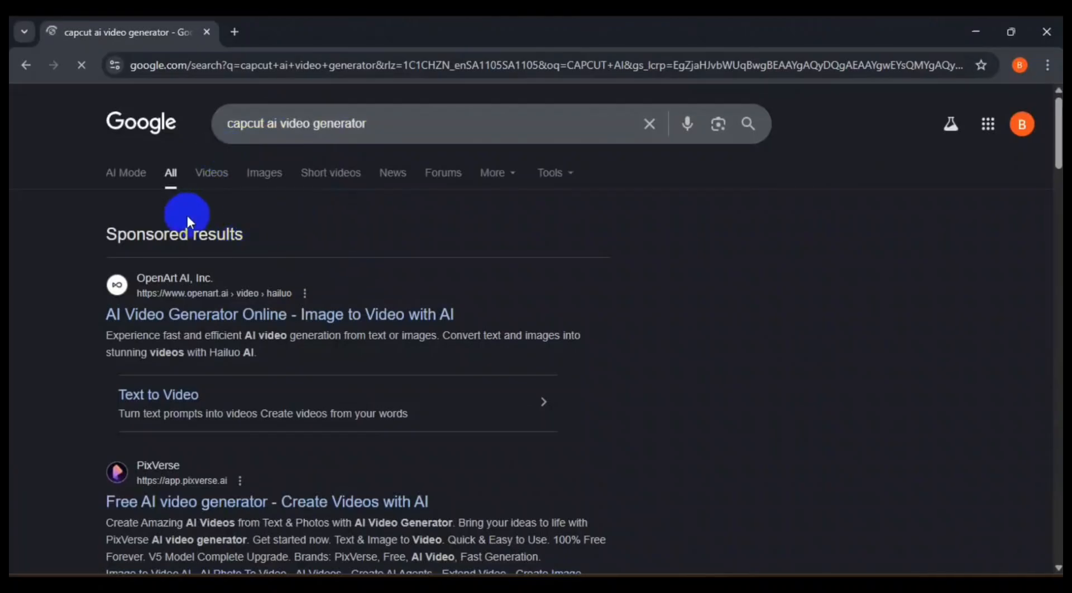
pyautogui.scroll(-7, 186, 216)
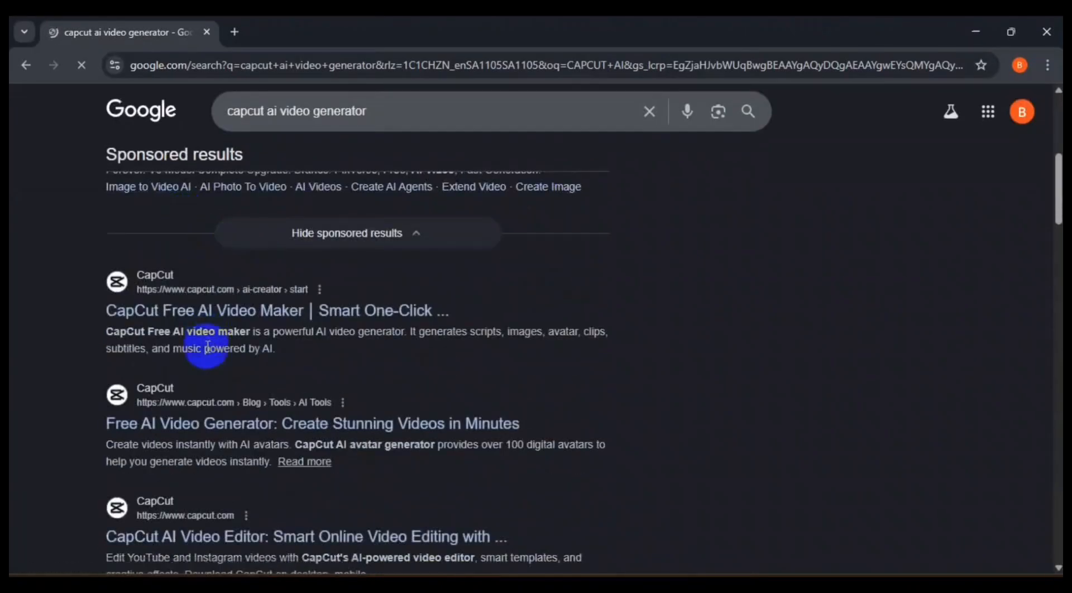
pyautogui.click(226, 310)
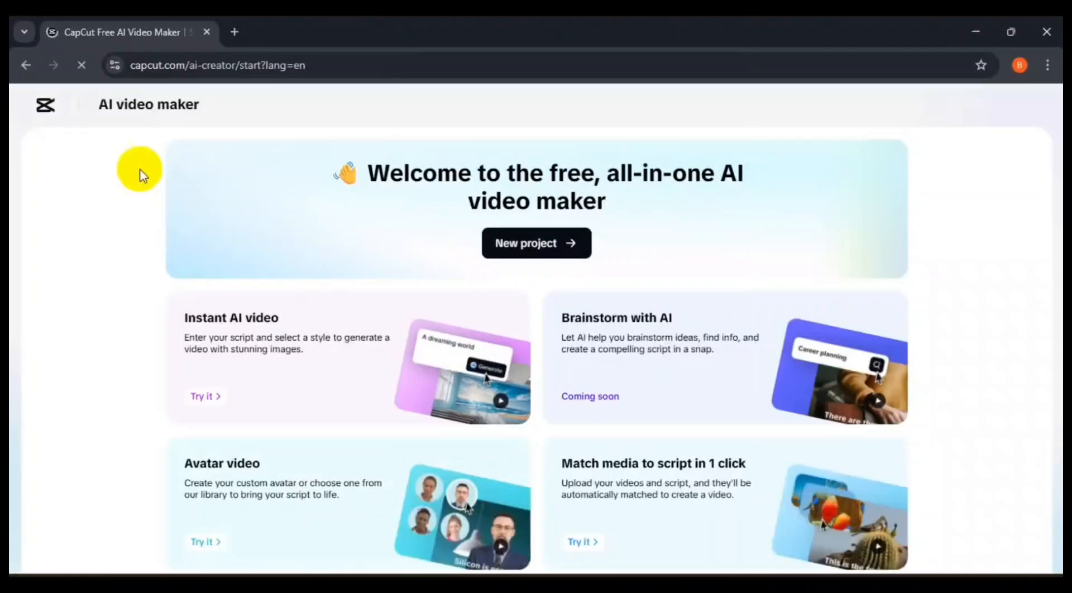
# Start a new AI video project and open its script creator.
pyautogui.click(537, 246)
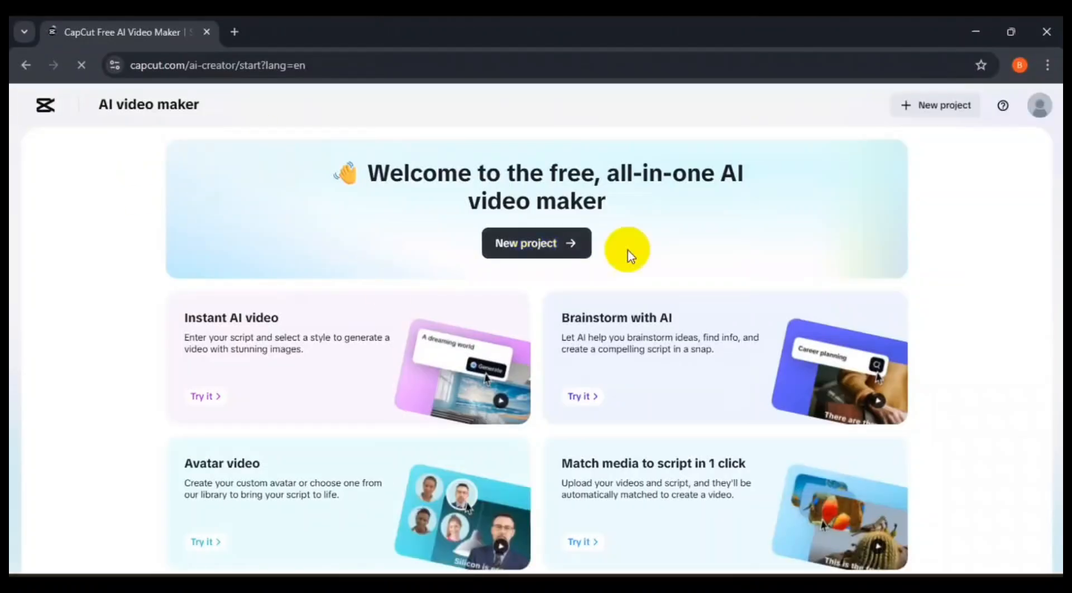
pyautogui.click(547, 252)
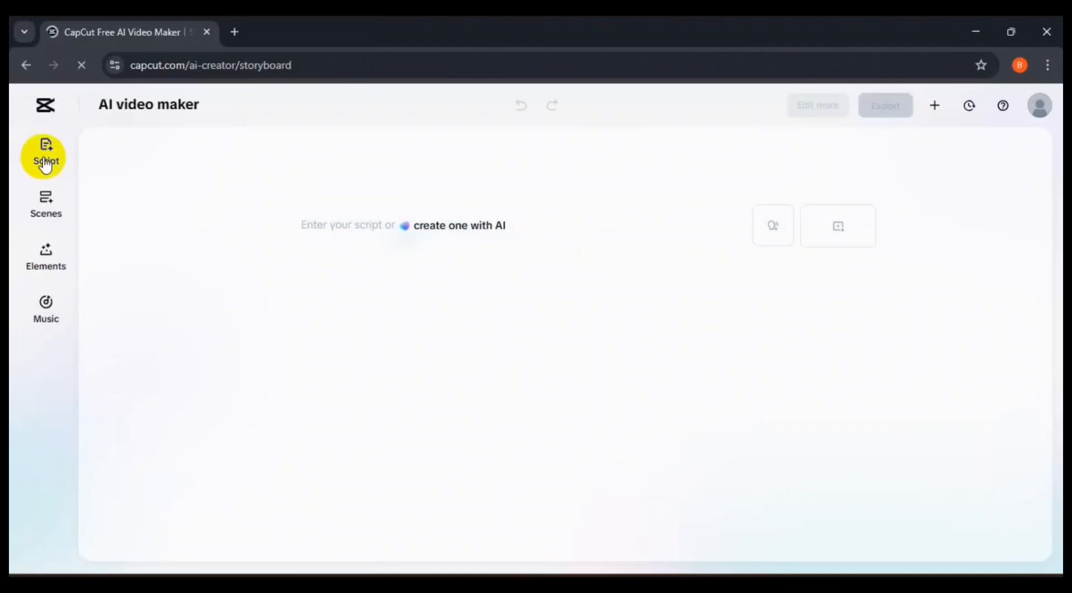
pyautogui.click(47, 150)
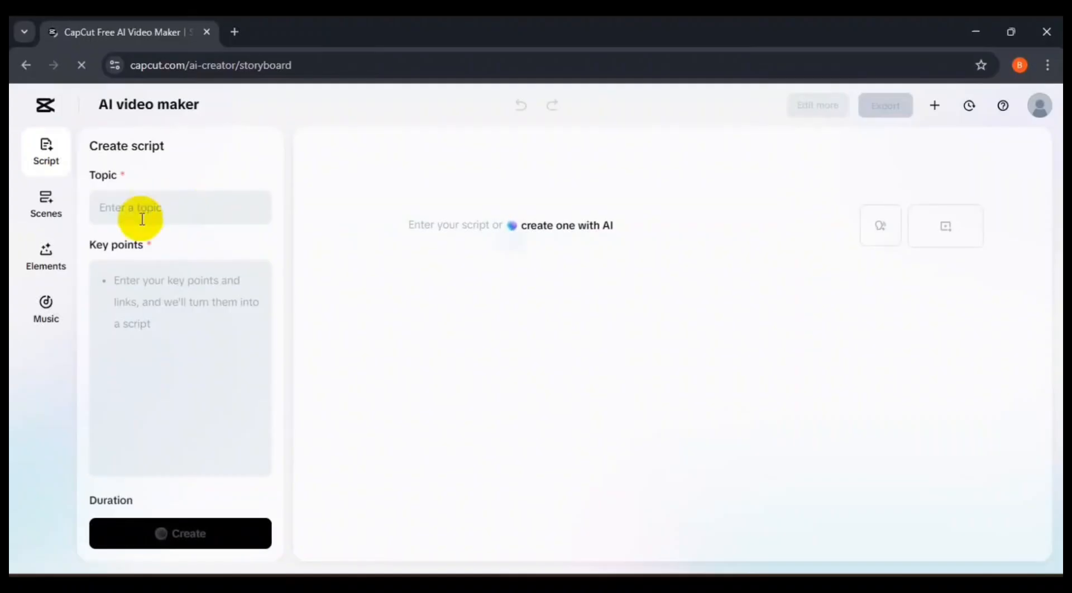
# Generate an AI script on the topic "STORY" with the key point "POOR BOYS AND REACH GIRL" and accept it.
pyautogui.click(142, 219)
pyautogui.write('STORY')
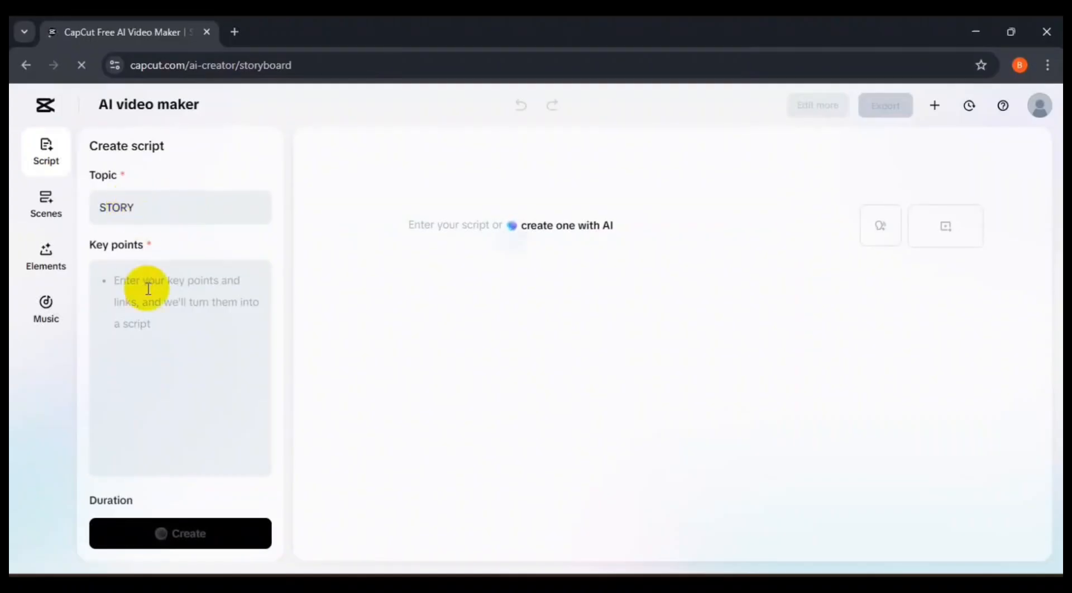
pyautogui.click(148, 289)
pyautogui.write('POOR BO')
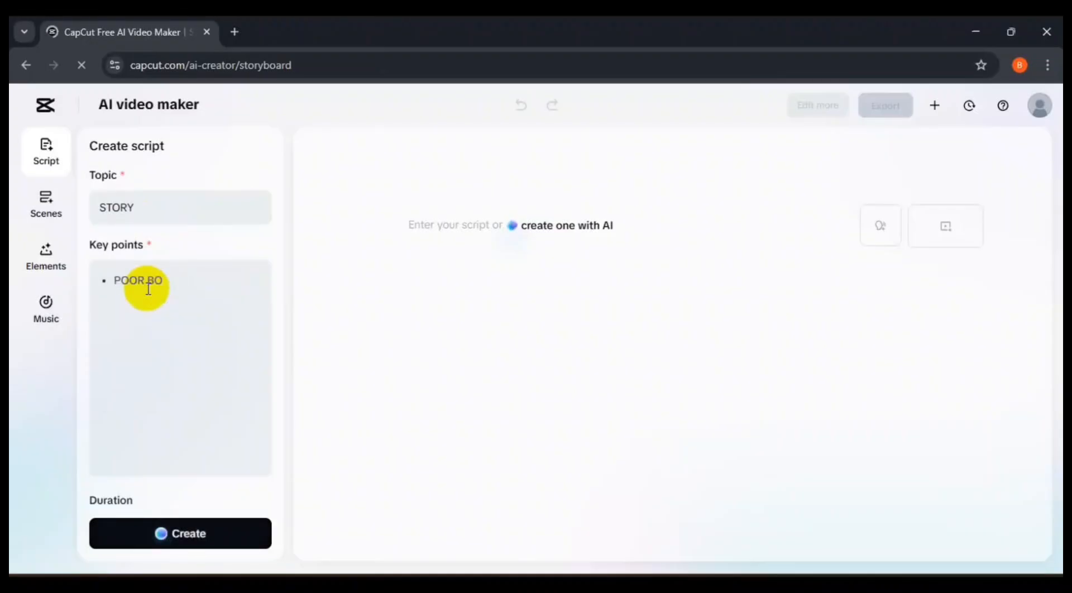
pyautogui.write('YS AND REACH GIRL')
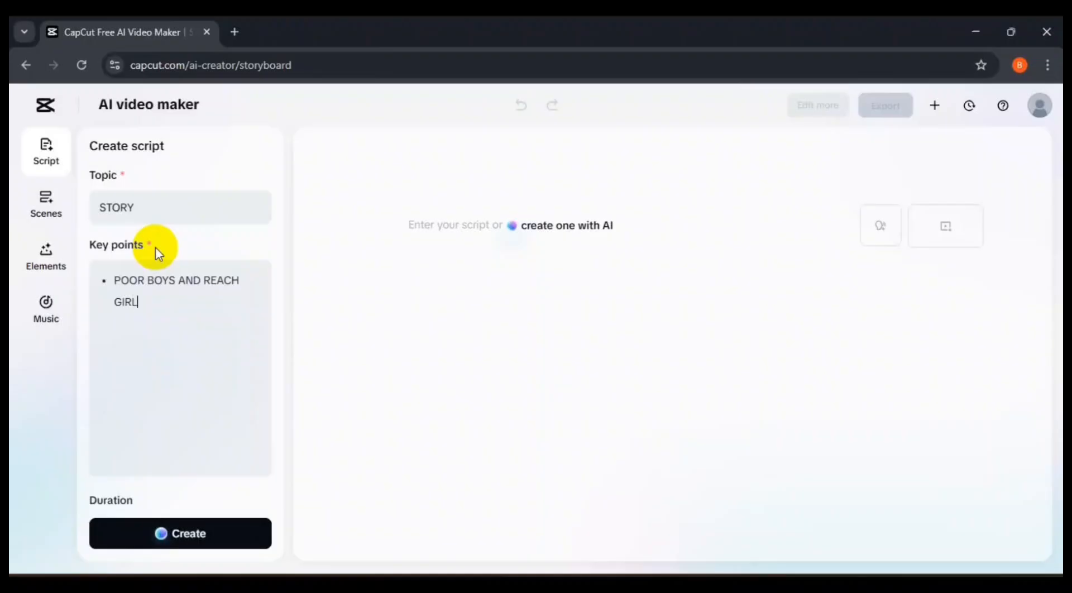
pyautogui.scroll(-4, 155, 252)
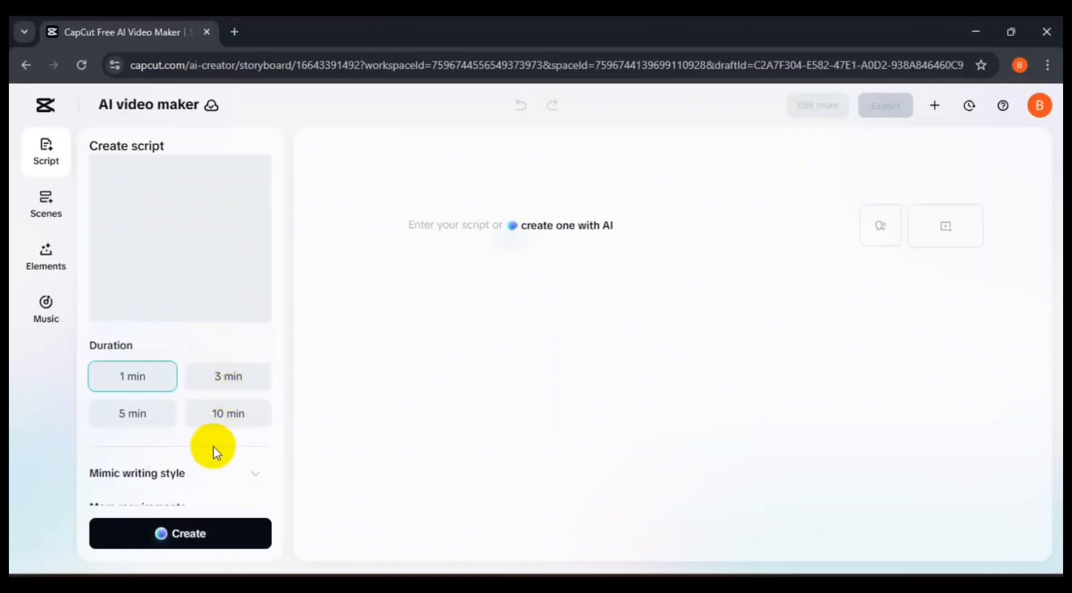
pyautogui.click(218, 534)
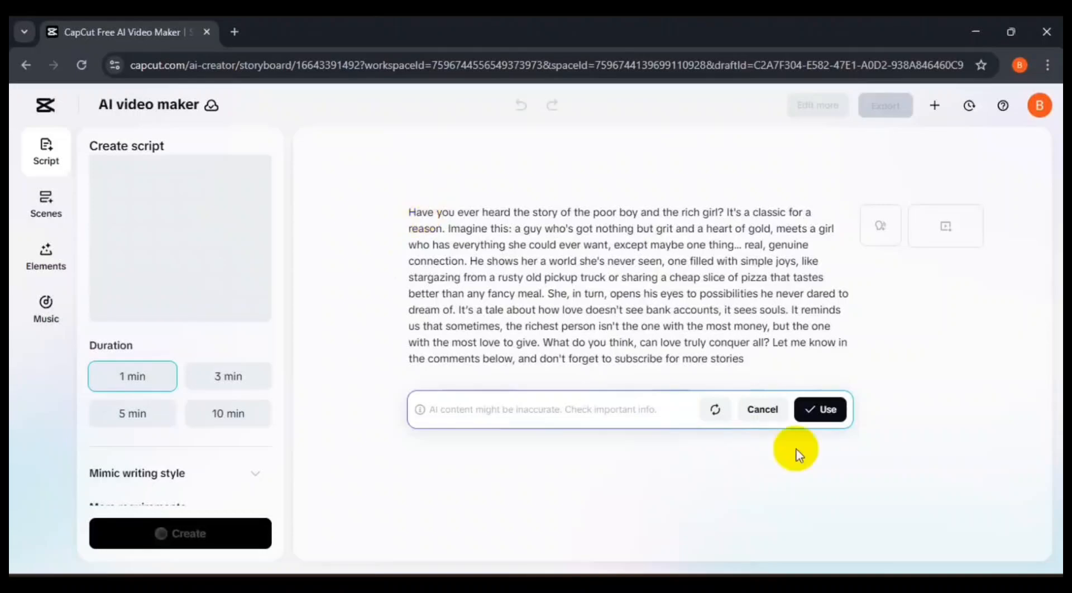
pyautogui.click(825, 413)
# Preview the Excited Commentator voice and apply the Ms. Labebe voiceover to all scenes with the script split automatically.
pyautogui.moveTo(896, 222)
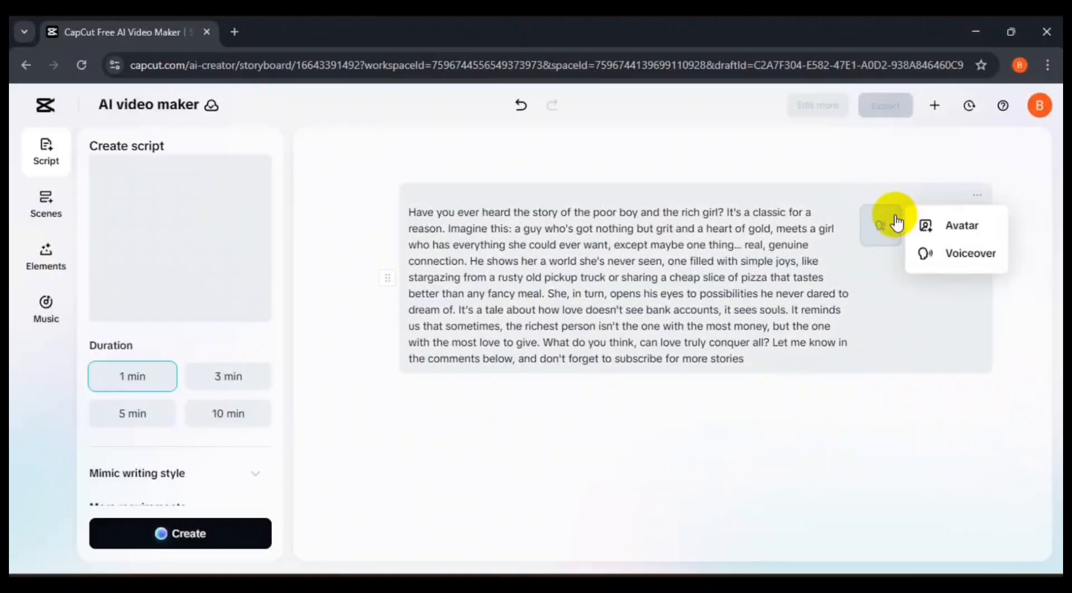
pyautogui.click(941, 262)
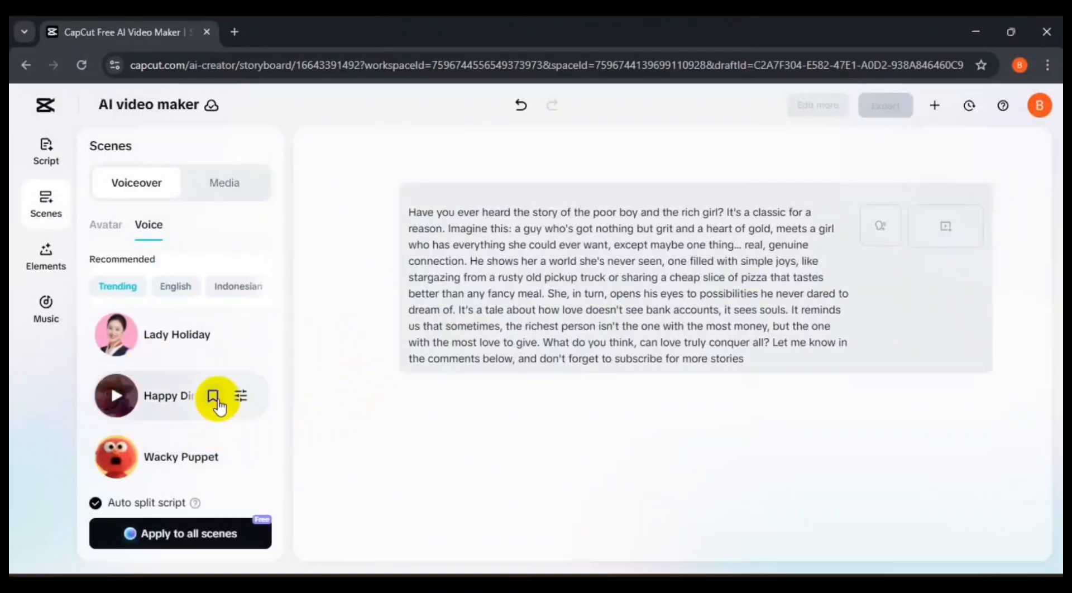
pyautogui.scroll(-3, 220, 360)
pyautogui.scroll(-3, 219, 360)
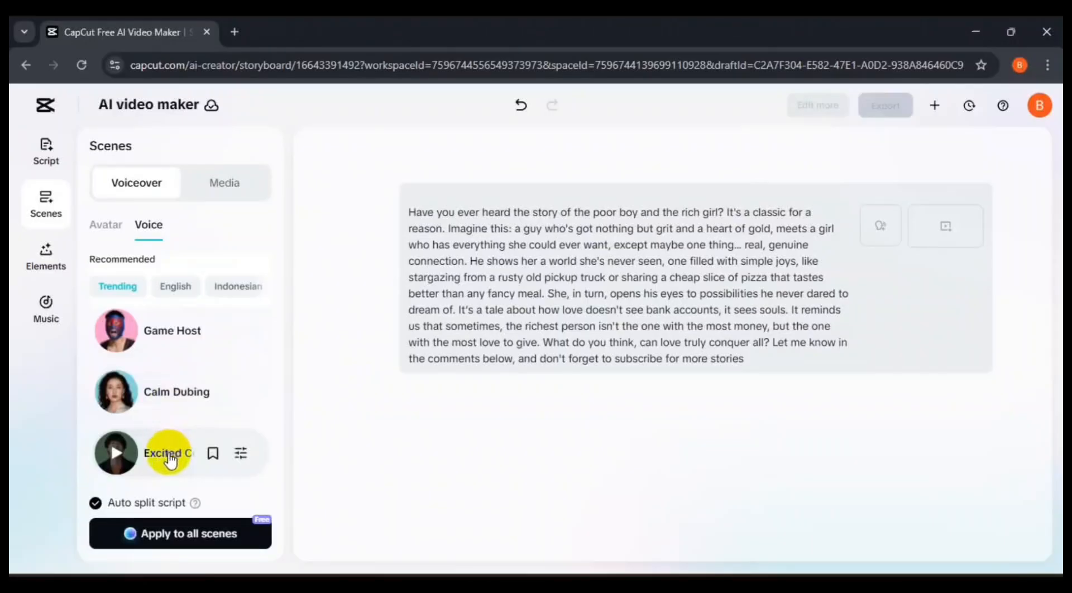
pyautogui.click(118, 453)
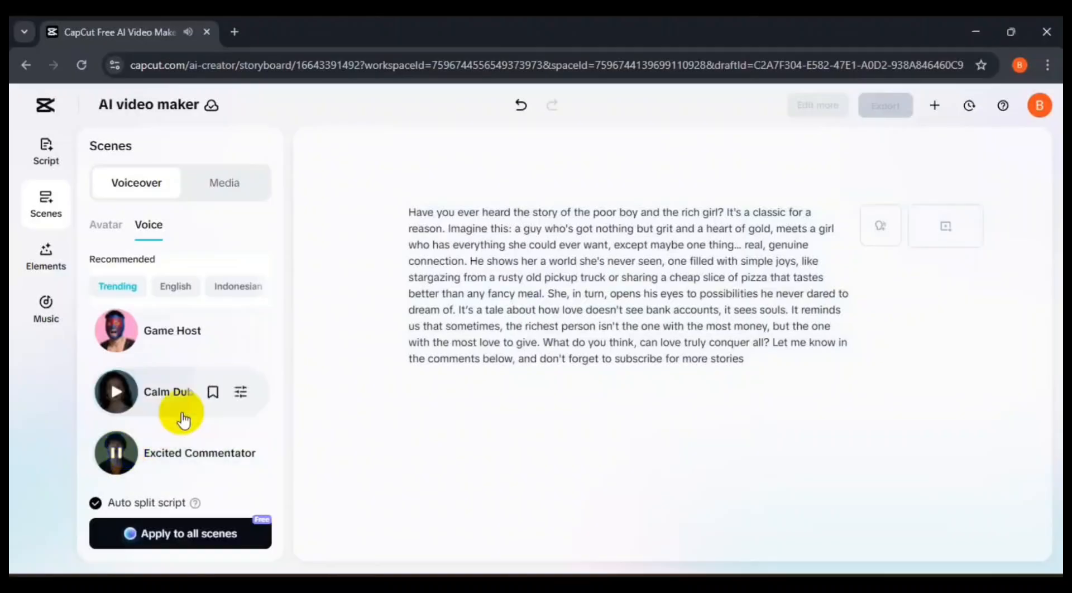
pyautogui.click(130, 456)
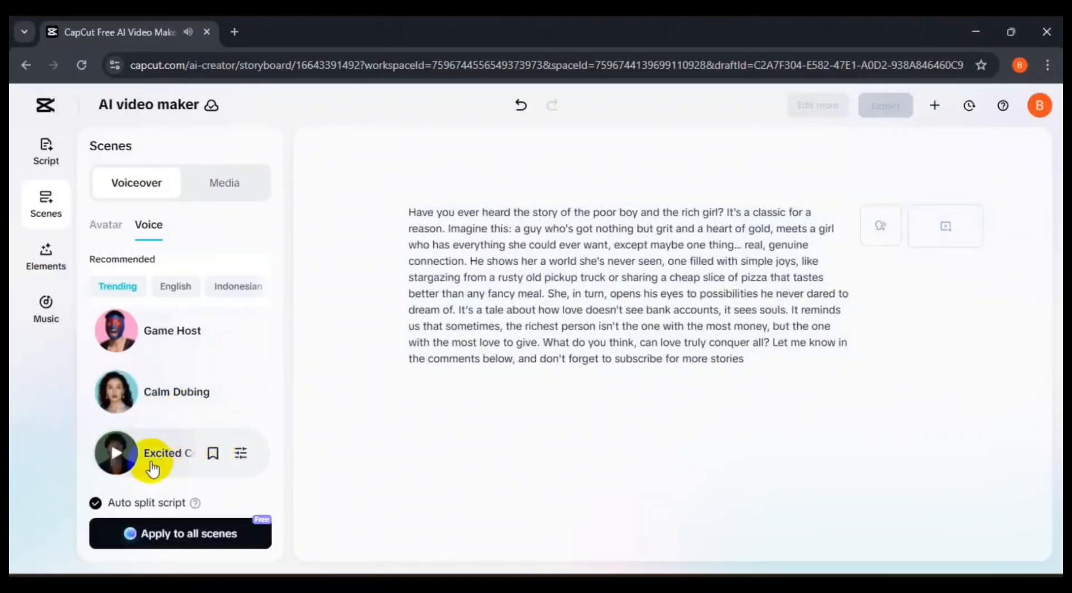
pyautogui.scroll(-5, 196, 430)
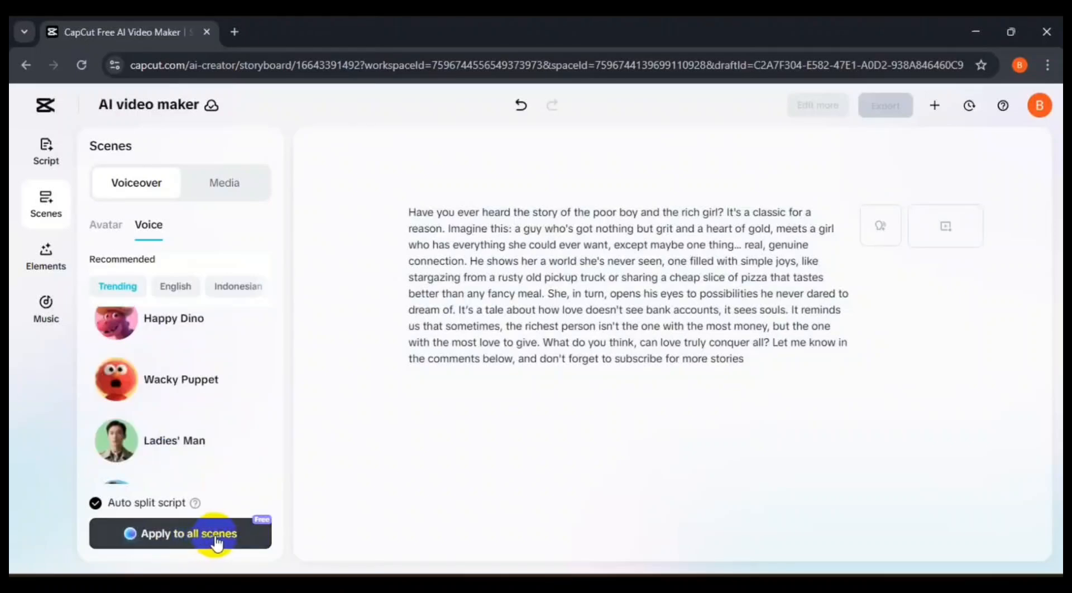
pyautogui.click(217, 542)
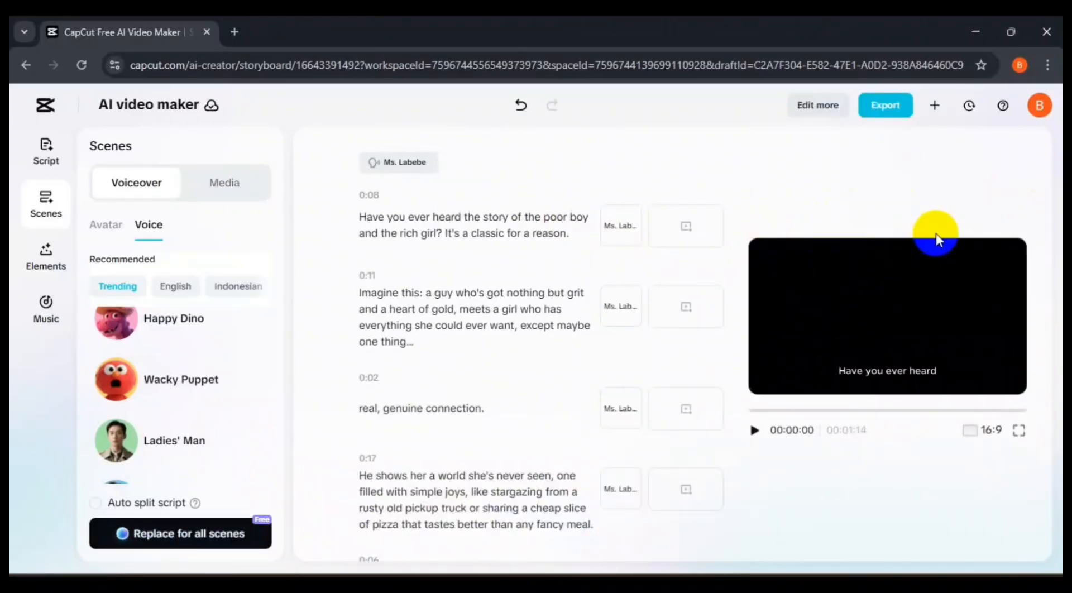
# Examine the styles offered for generating AI media for the scenes.
pyautogui.click(683, 229)
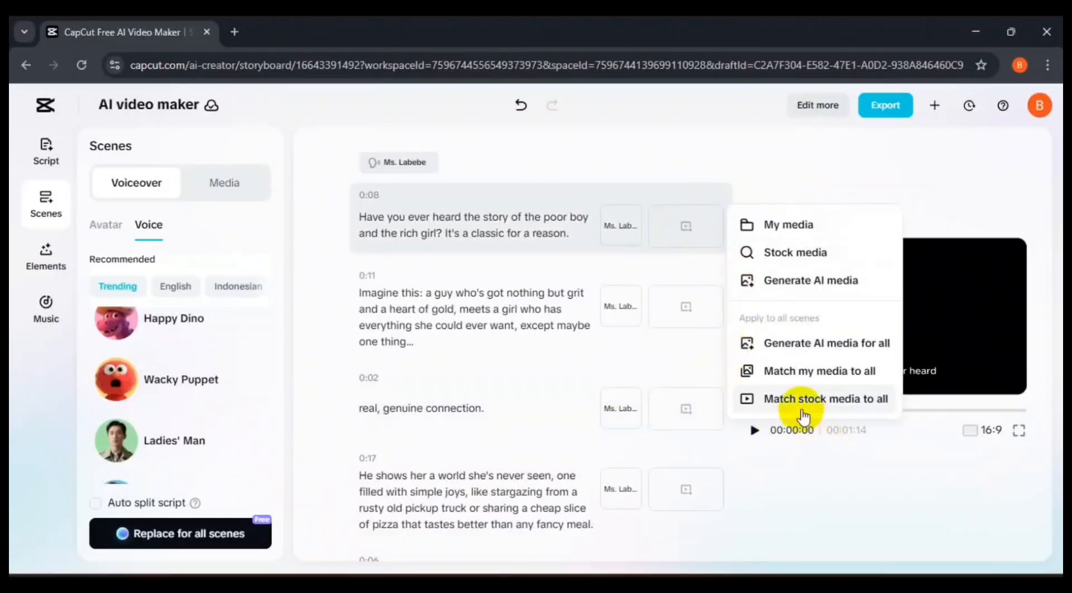
pyautogui.click(841, 399)
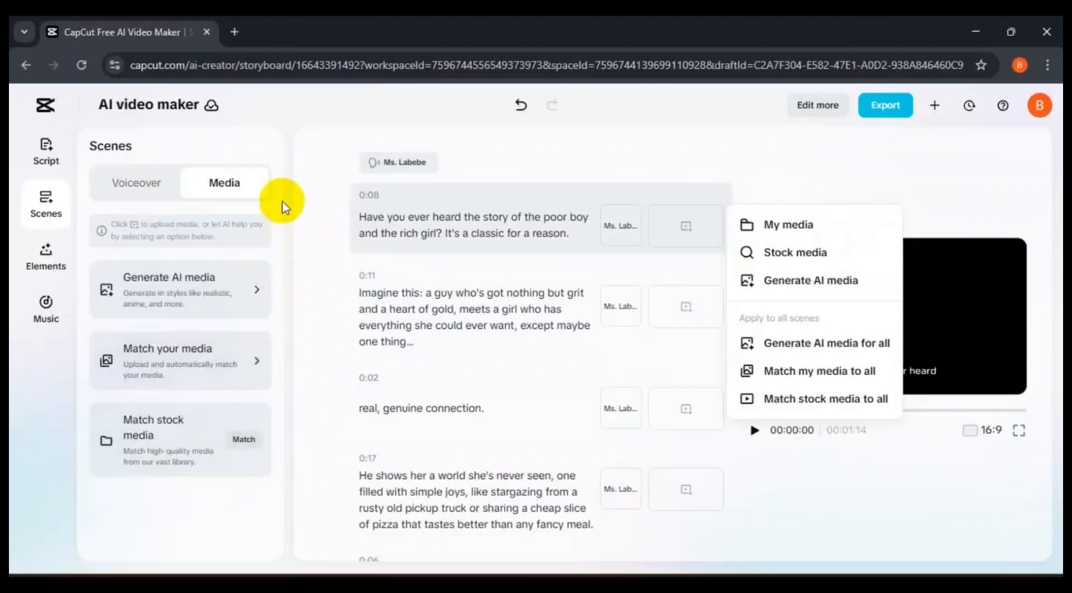
pyautogui.click(162, 310)
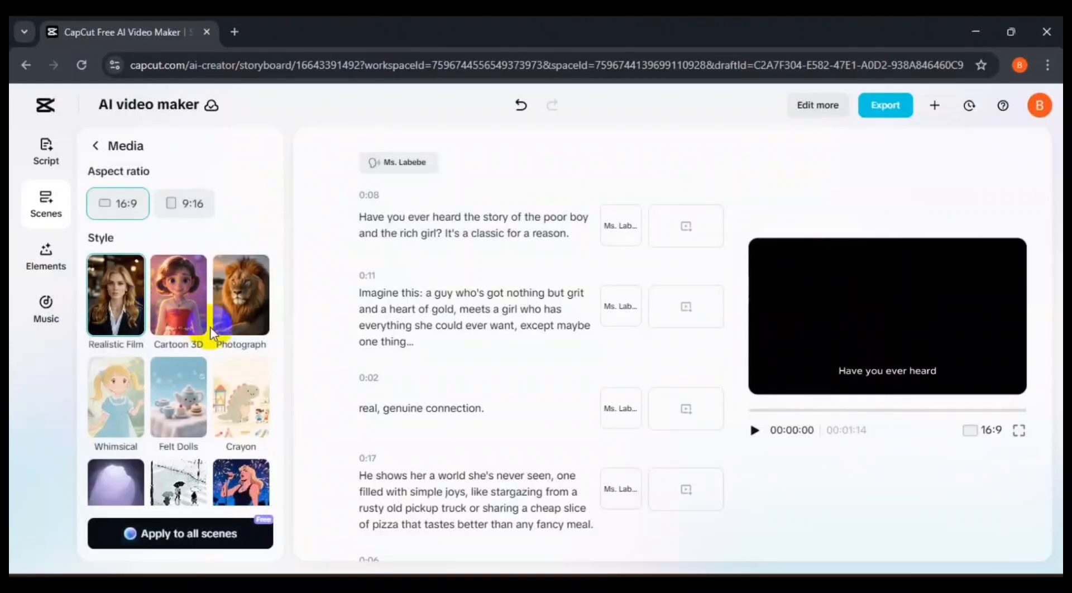
pyautogui.scroll(-7, 226, 343)
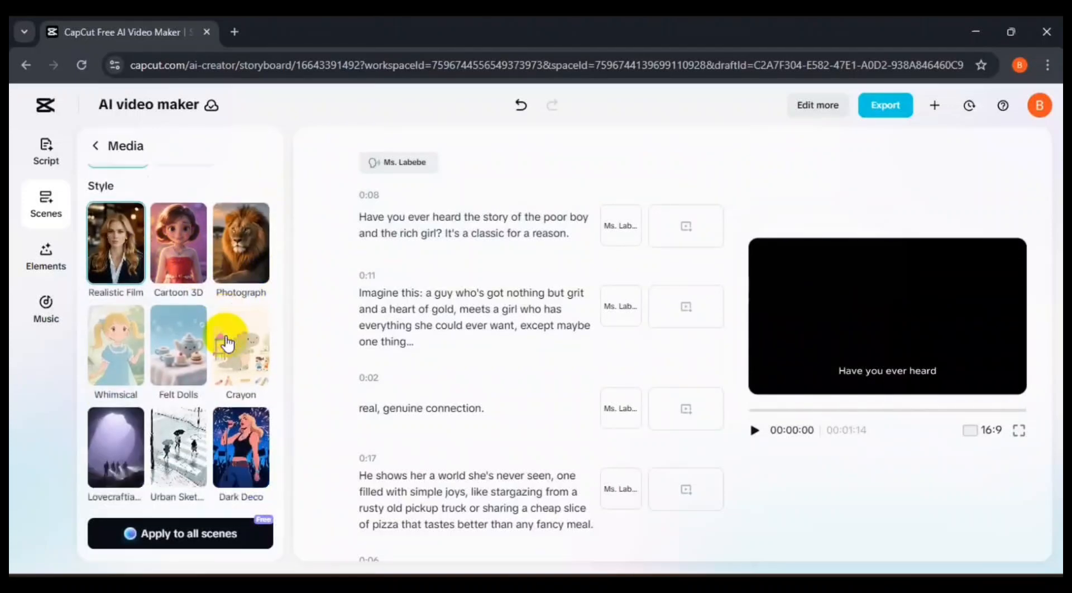
pyautogui.scroll(-8, 226, 343)
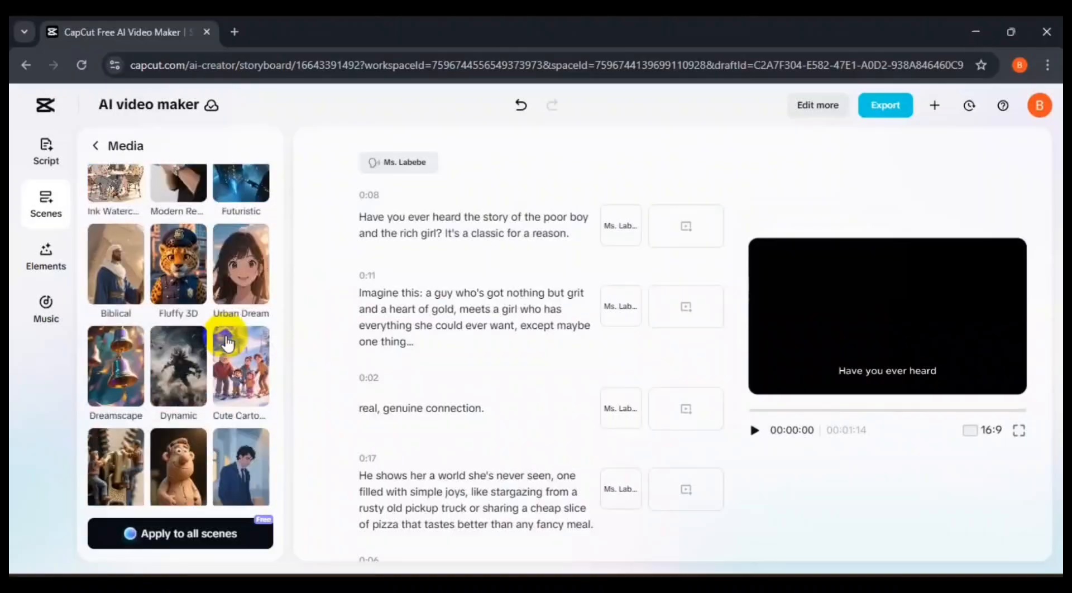
pyautogui.scroll(-8, 225, 338)
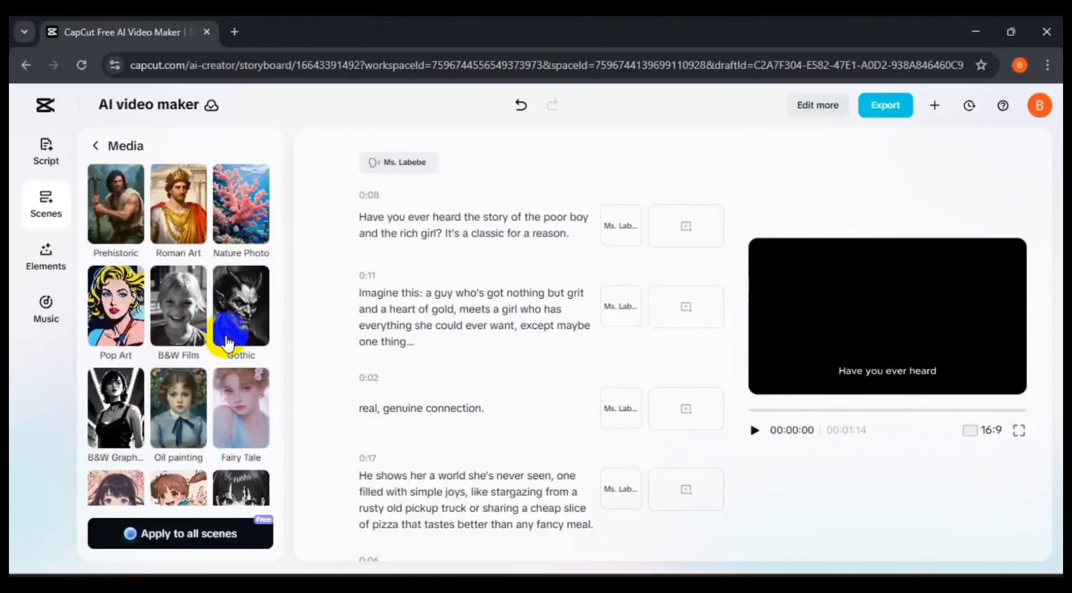
pyautogui.scroll(-3, 226, 340)
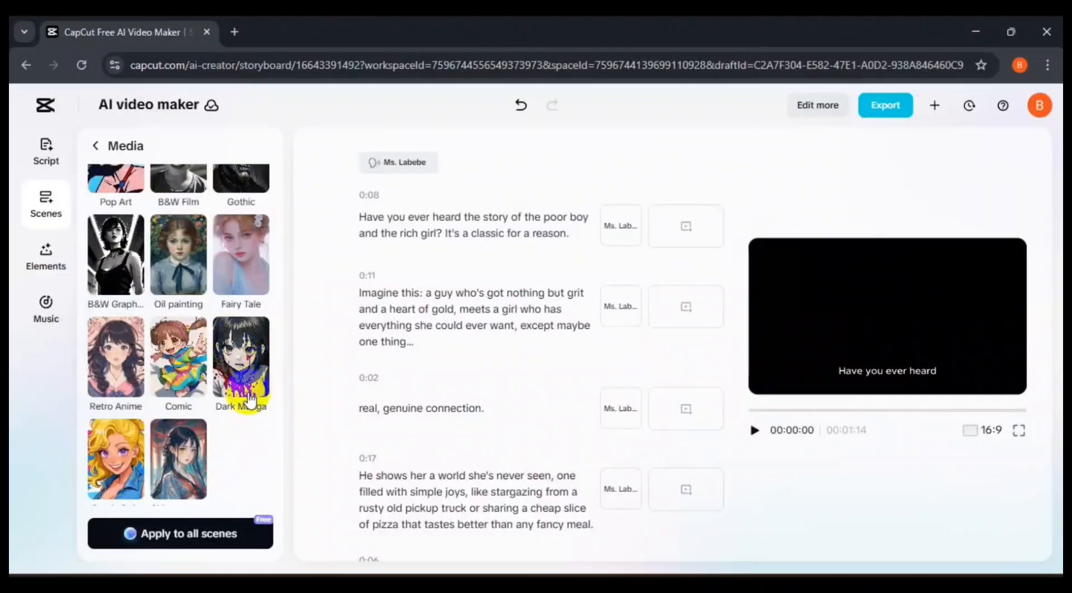
pyautogui.click(95, 147)
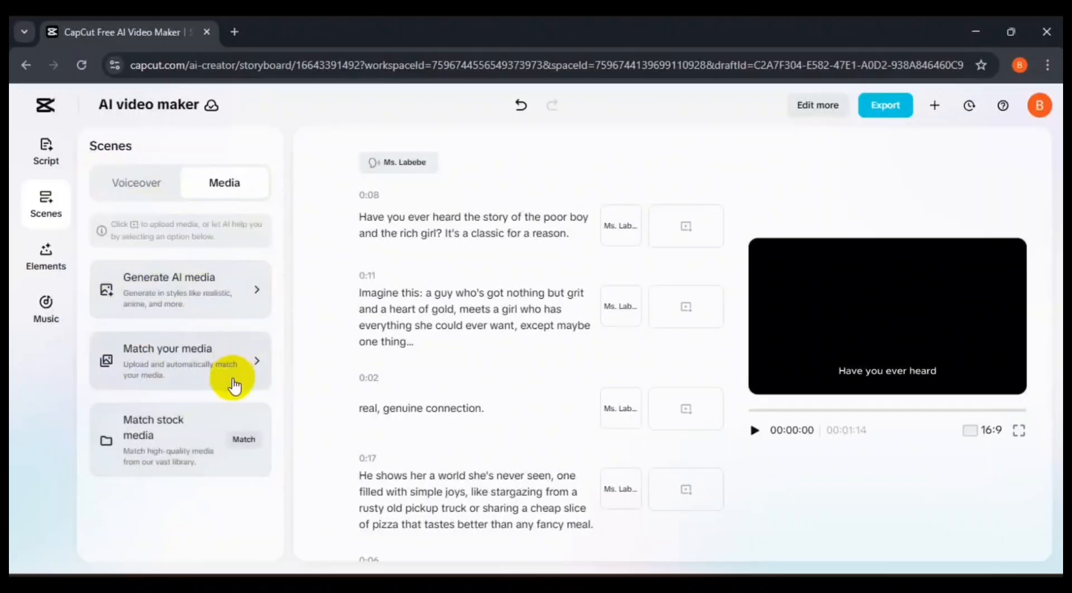
# Match stock media to the scenes and stop the video preview.
pyautogui.click(241, 441)
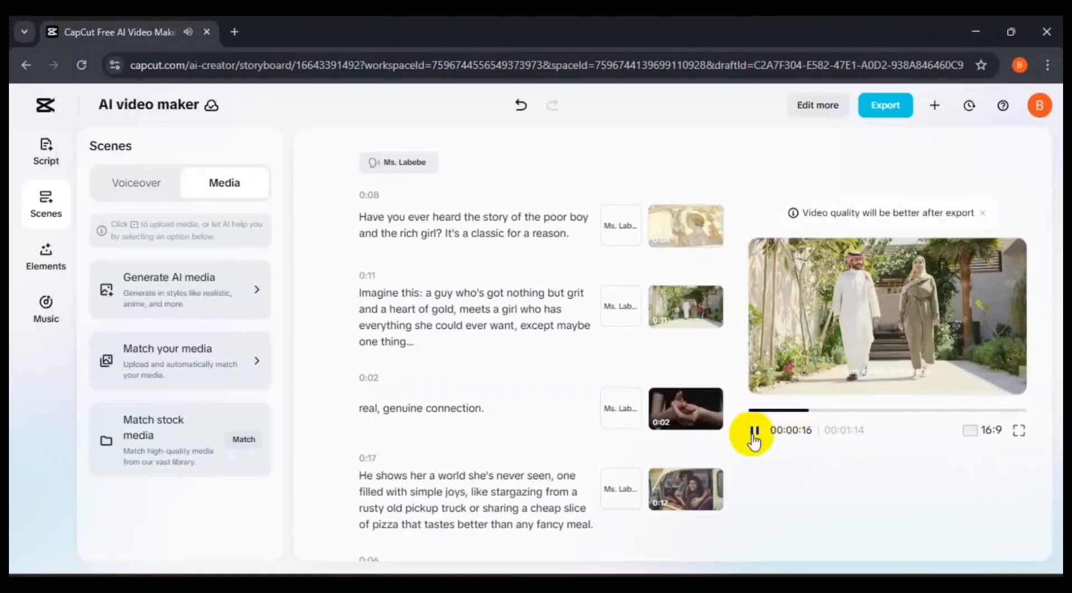
pyautogui.click(755, 431)
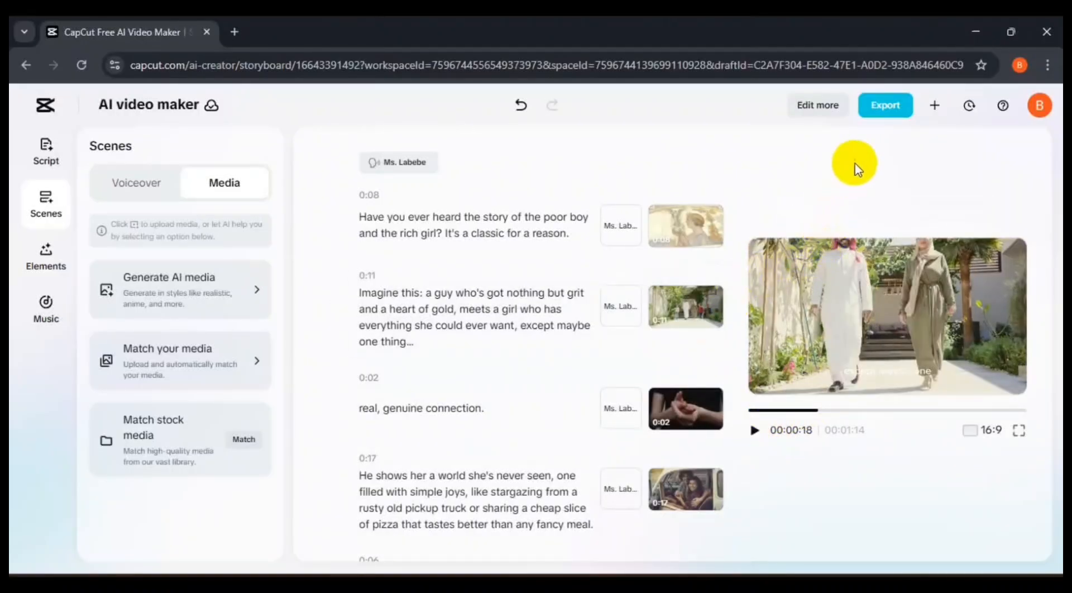
# Export the video as STORY in mp4 format at 720p and 24fps, and save it to the device.
pyautogui.click(907, 106)
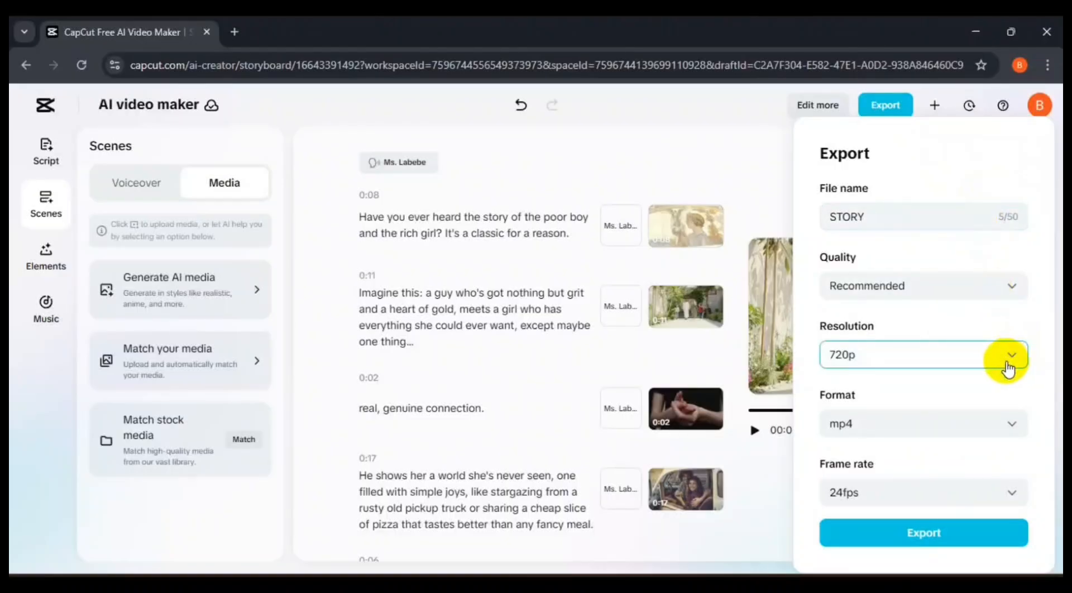
pyautogui.click(906, 536)
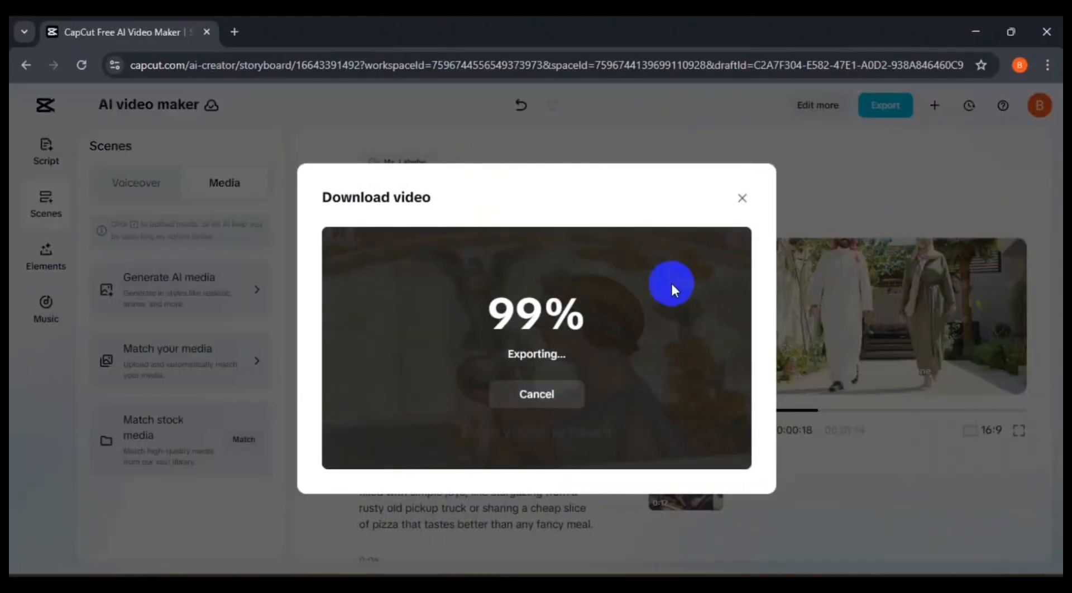
pyautogui.click(565, 374)
pyautogui.click(994, 66)
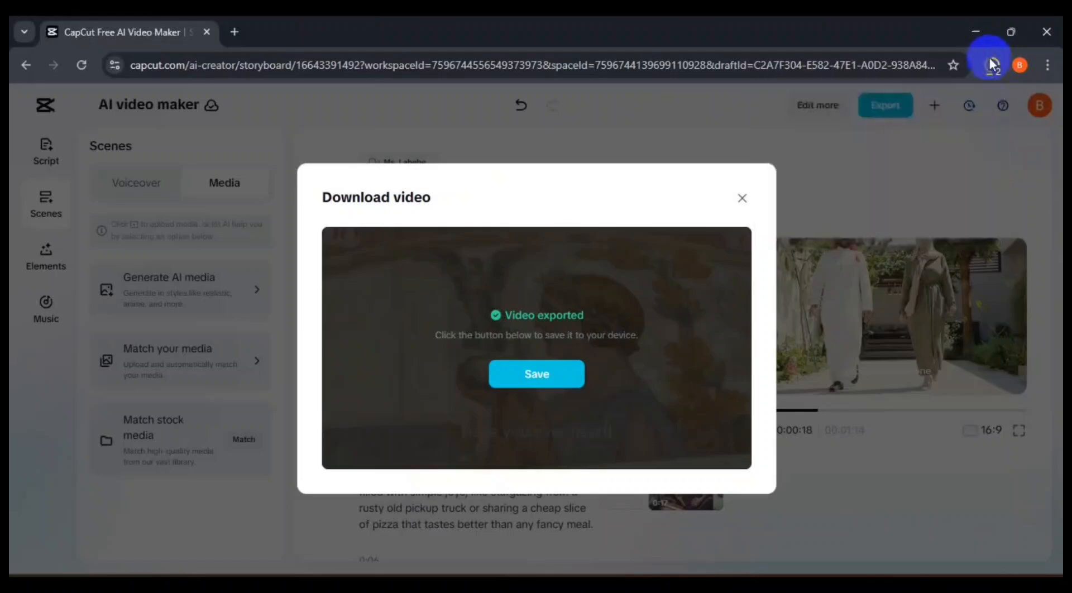
pyautogui.click(989, 59)
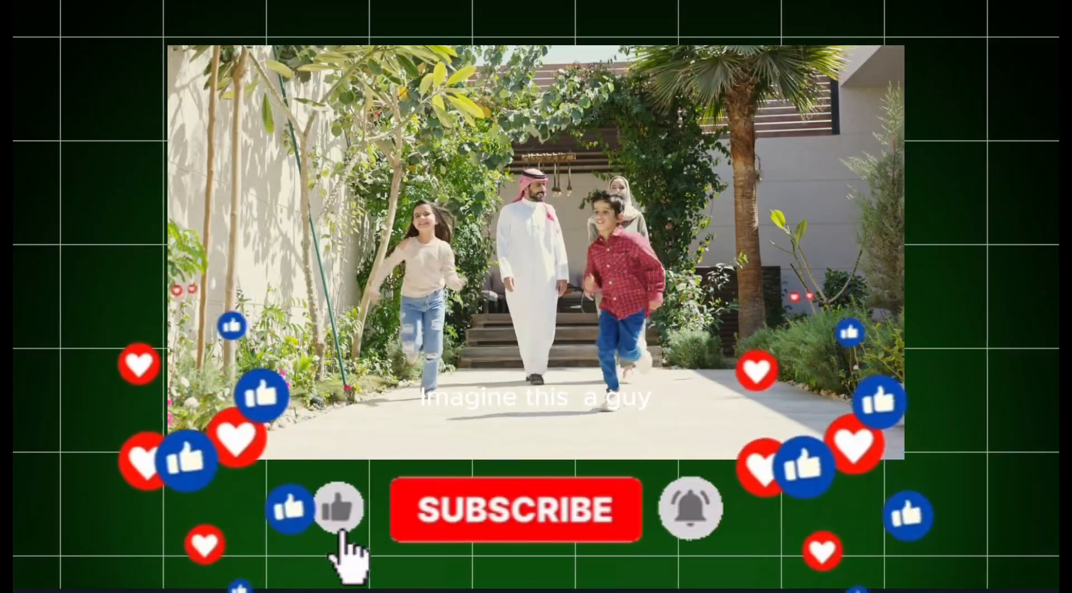